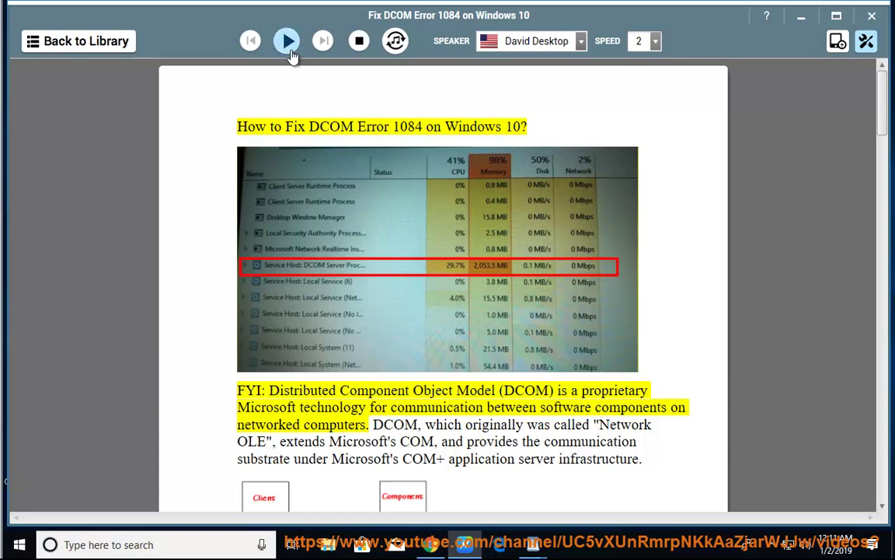
# Step: Start reading the DCOM Error 1084 article aloud in NaturalReader
pyautogui.click(288, 47)
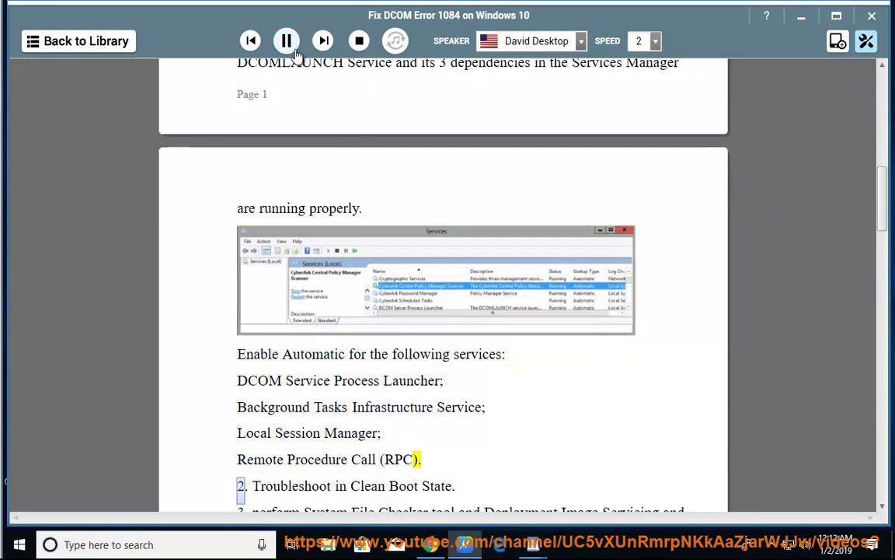
# Step: Mark the DCOM line, open Services beside the article, and select DCOM Server Process Launcher
pyautogui.moveTo(457, 388); pyautogui.dragTo(233, 382)
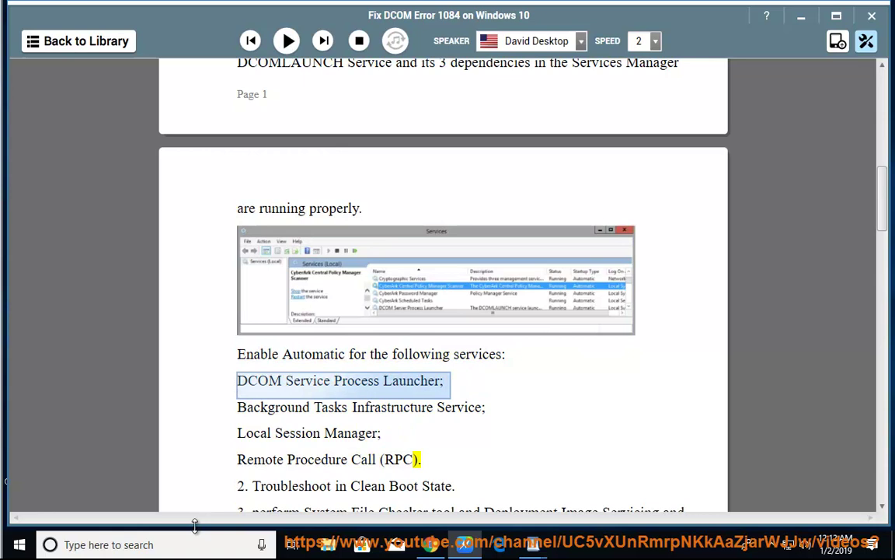
pyautogui.click(194, 544)
pyautogui.write('serv')
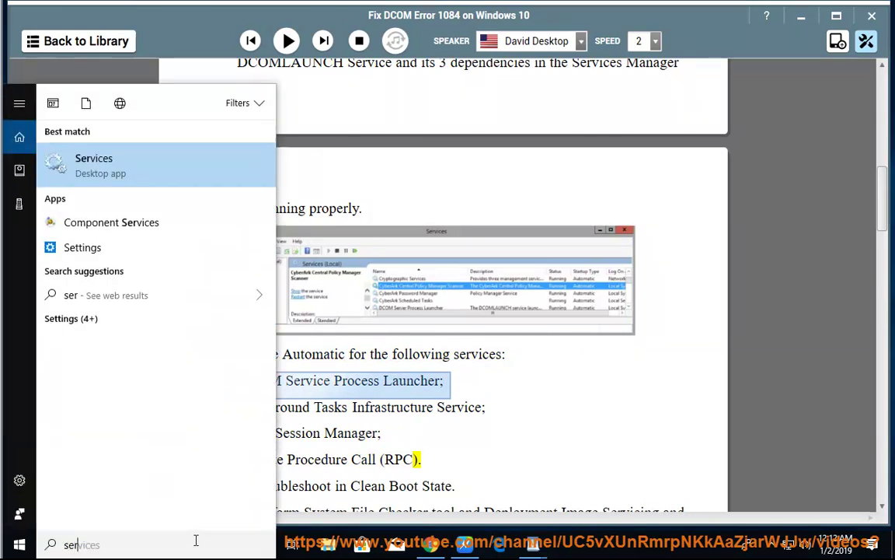
pyautogui.click(134, 173)
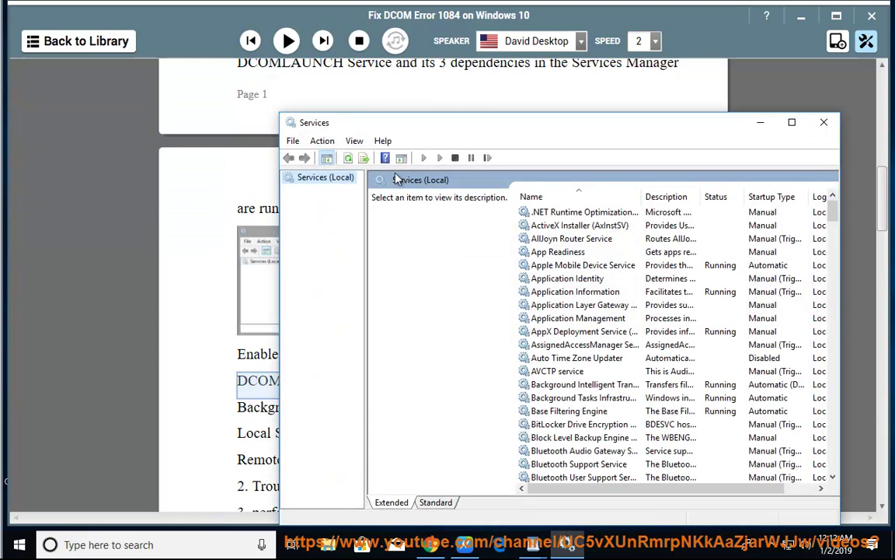
pyautogui.moveTo(416, 130); pyautogui.dragTo(555, 118)
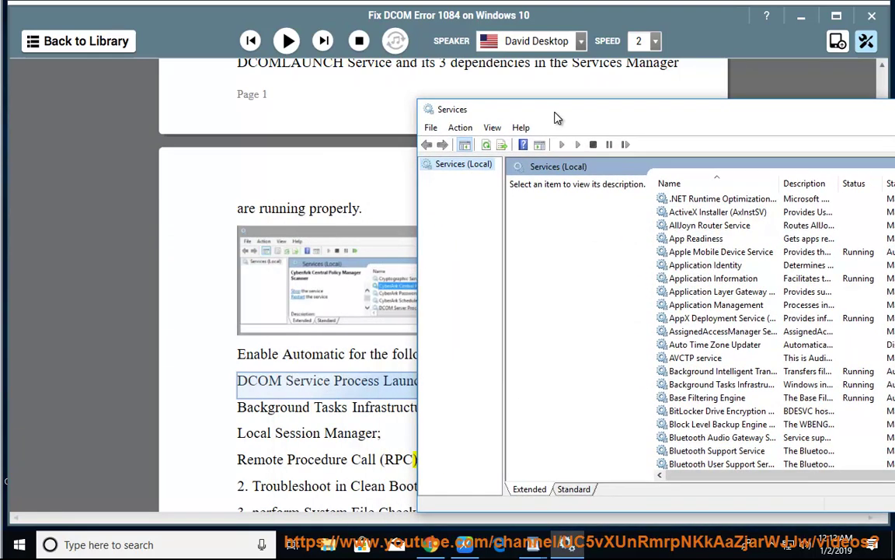
pyautogui.click(715, 293)
pyautogui.press('d')
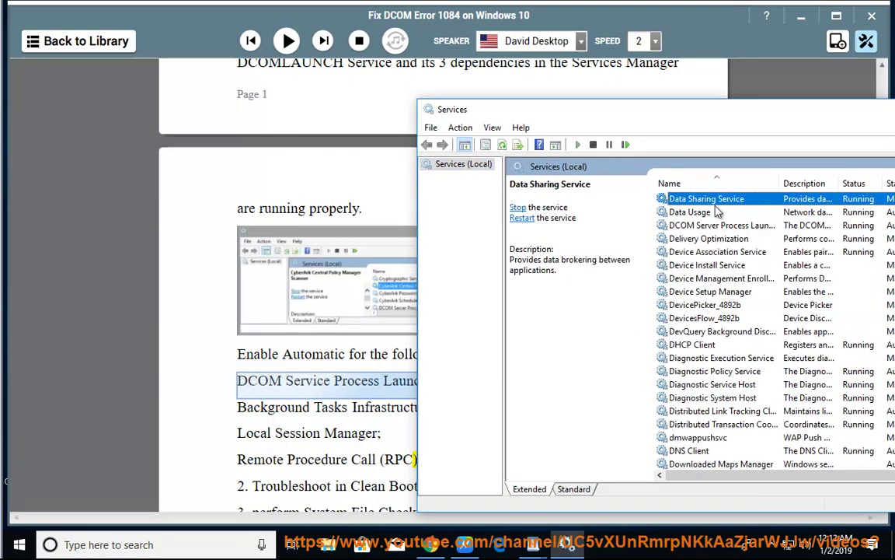
pyautogui.click(708, 226)
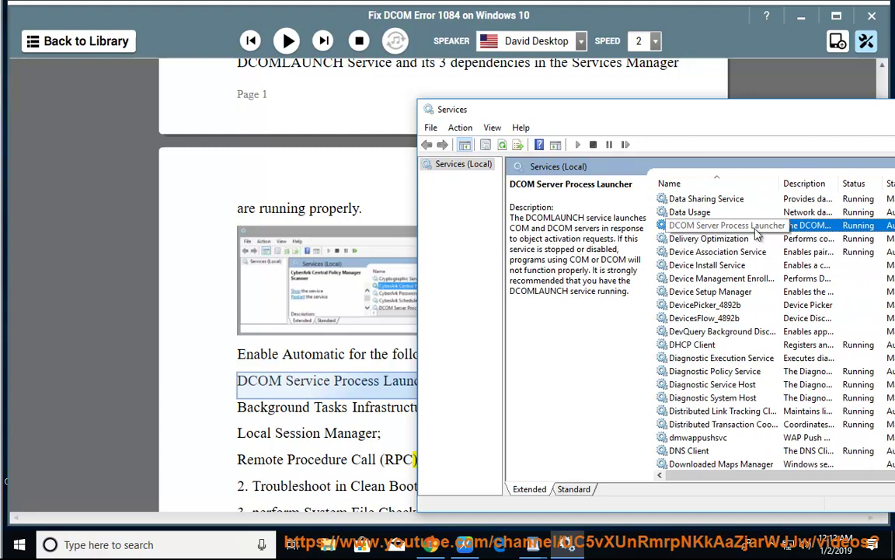
# Step: Check DCOM Server Process Launcher's properties and close them without changes
pyautogui.rightClick(731, 226)
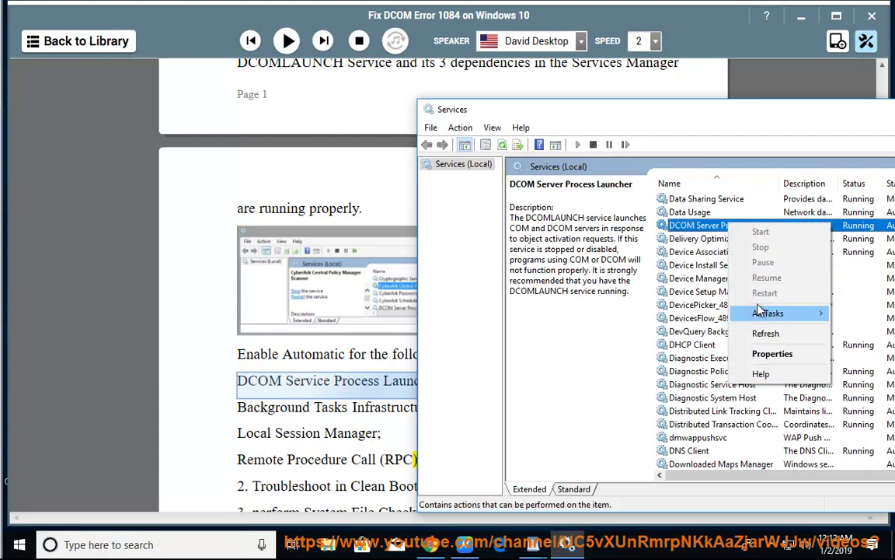
pyautogui.click(765, 351)
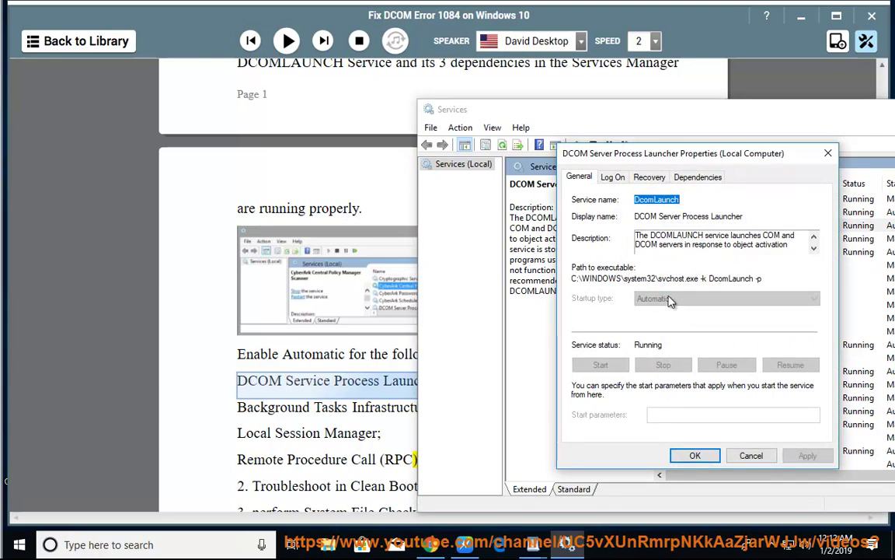
pyautogui.click(752, 458)
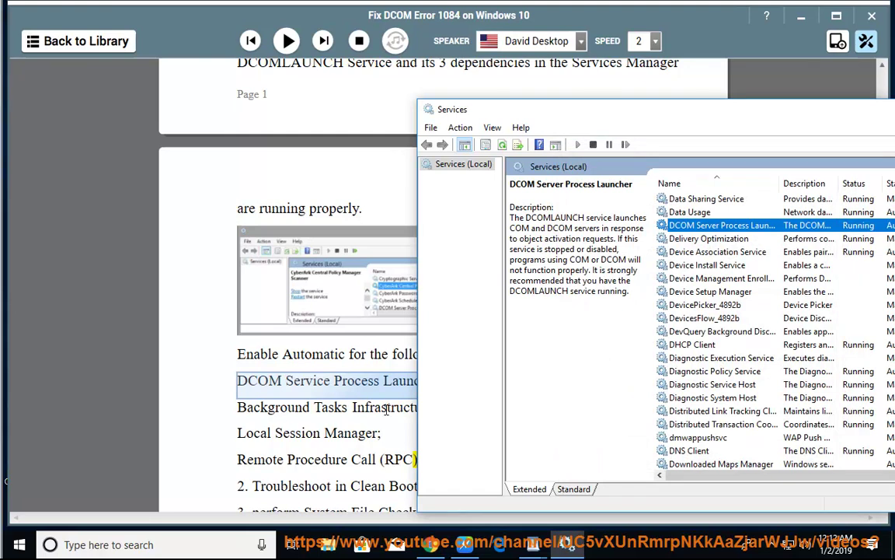
# Step: Set Background Intelligent Transfer Service's startup type to Automatic, then return to the article
pyautogui.press('b')
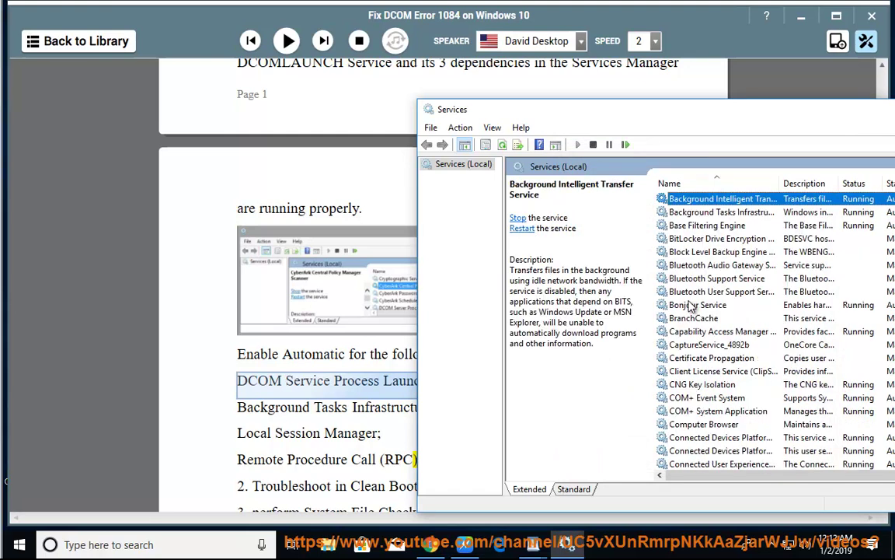
pyautogui.rightClick(728, 202)
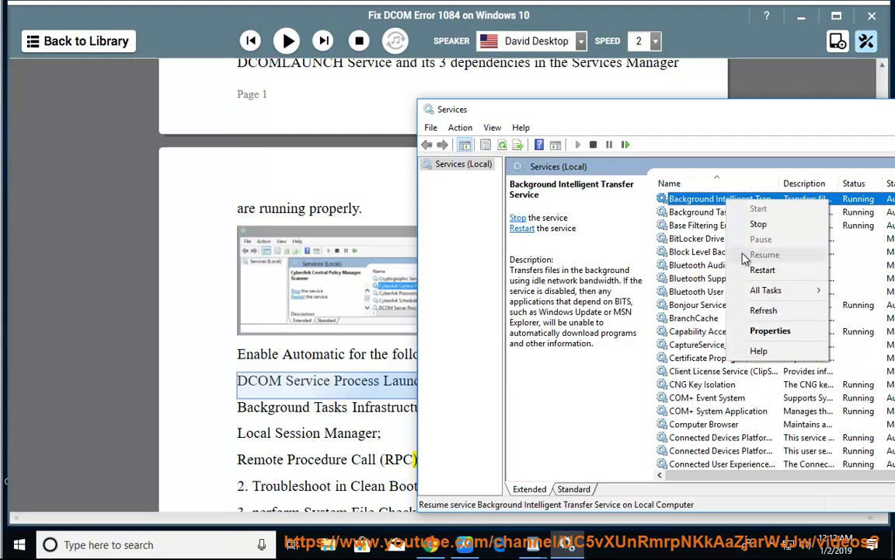
pyautogui.click(760, 332)
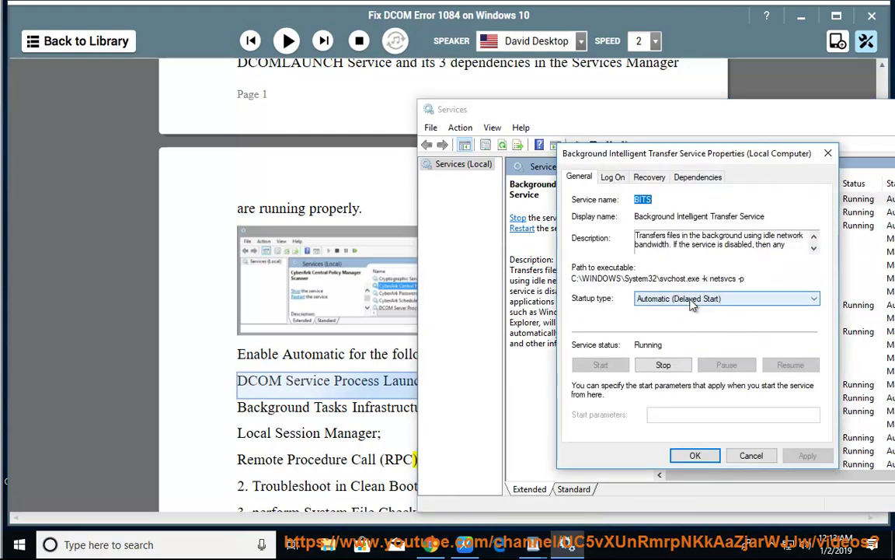
pyautogui.click(692, 299)
pyautogui.click(684, 319)
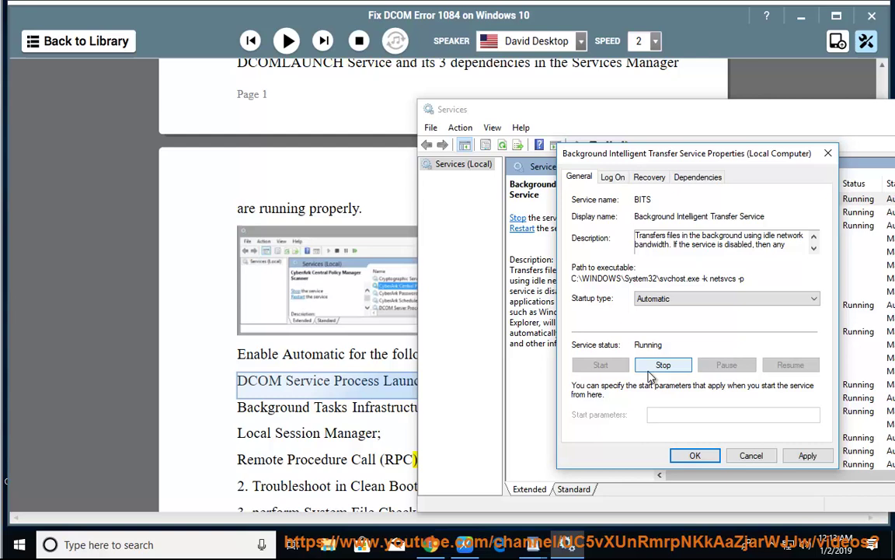
pyautogui.click(696, 456)
pyautogui.click(315, 406)
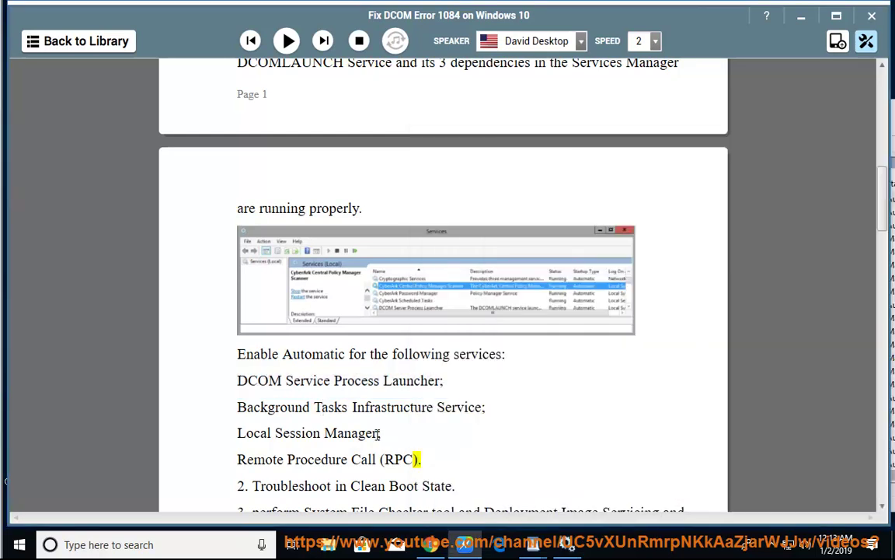
# Step: Mark the Local Session Manager line and check Local Session Manager and Remote Procedure Call (RPC) in Services
pyautogui.moveTo(381, 433); pyautogui.dragTo(236, 433)
pyautogui.click(567, 545)
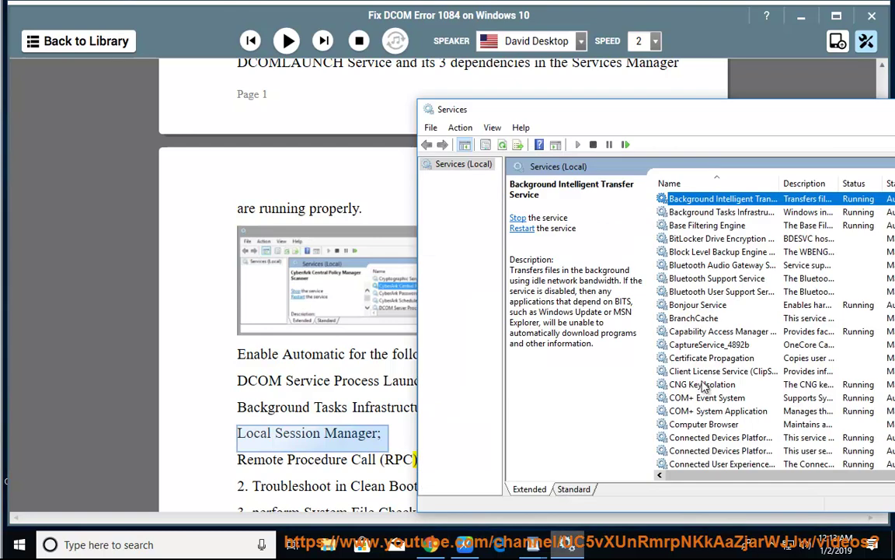
pyautogui.click(704, 387)
pyautogui.press('l')
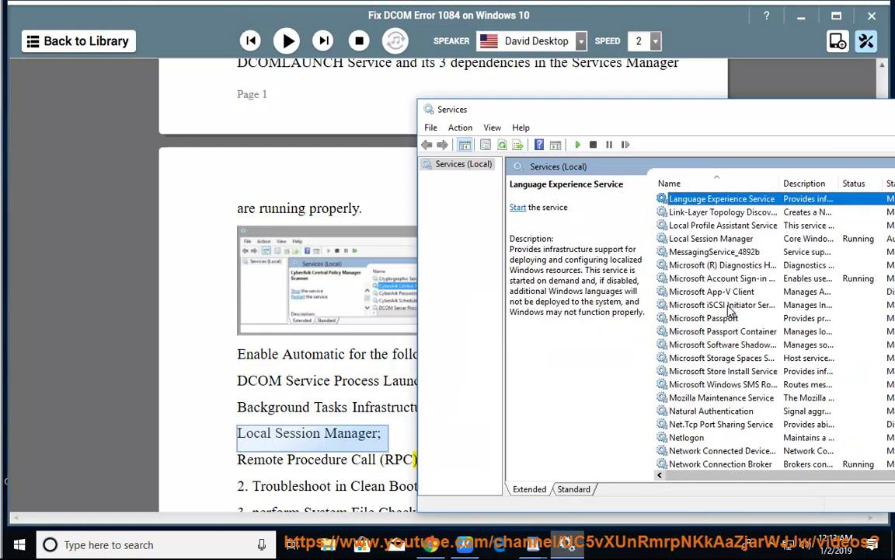
pyautogui.click(721, 227)
pyautogui.click(716, 240)
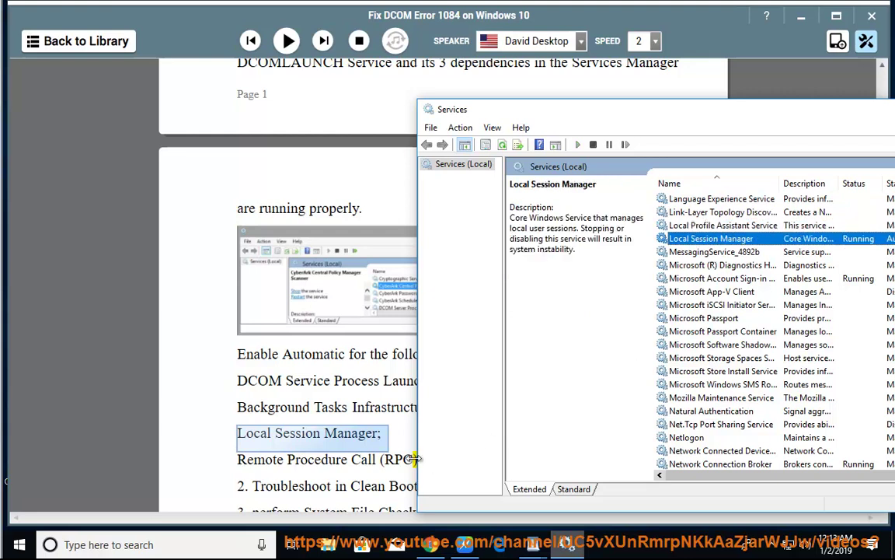
pyautogui.press('r')
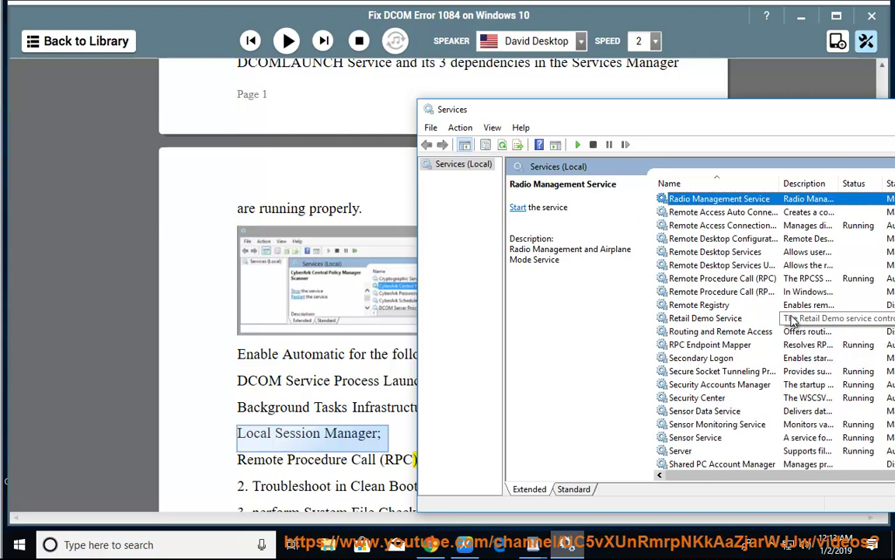
pyautogui.click(735, 280)
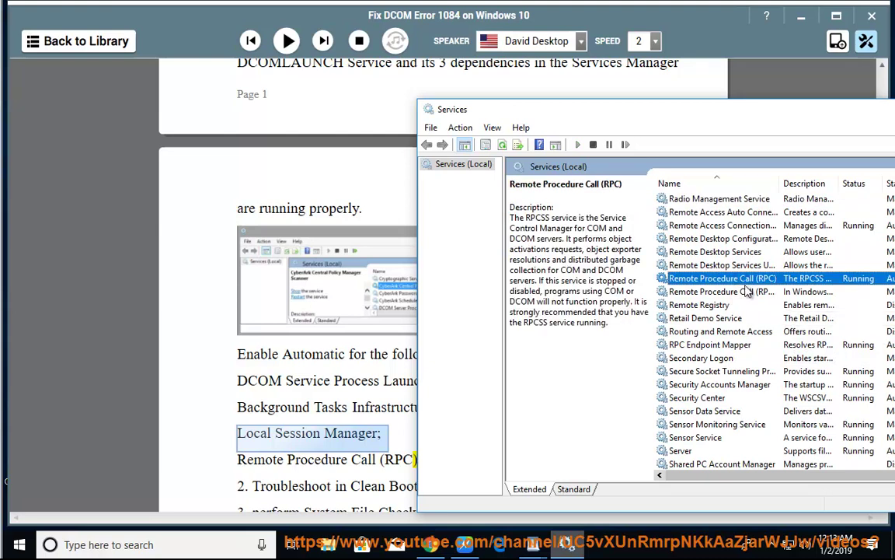
# Step: Back in the reader, pause the read-aloud and select the words 'Clean Boot State'
pyautogui.click(259, 442)
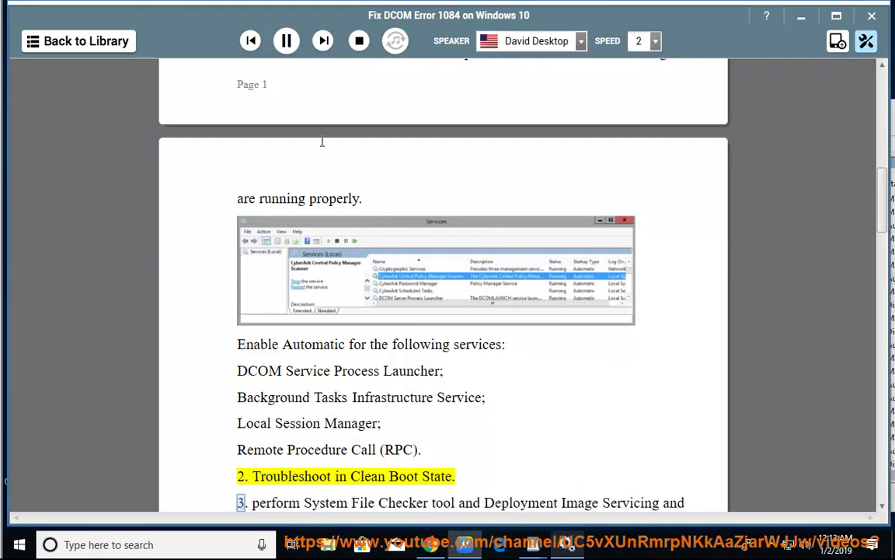
pyautogui.click(285, 56)
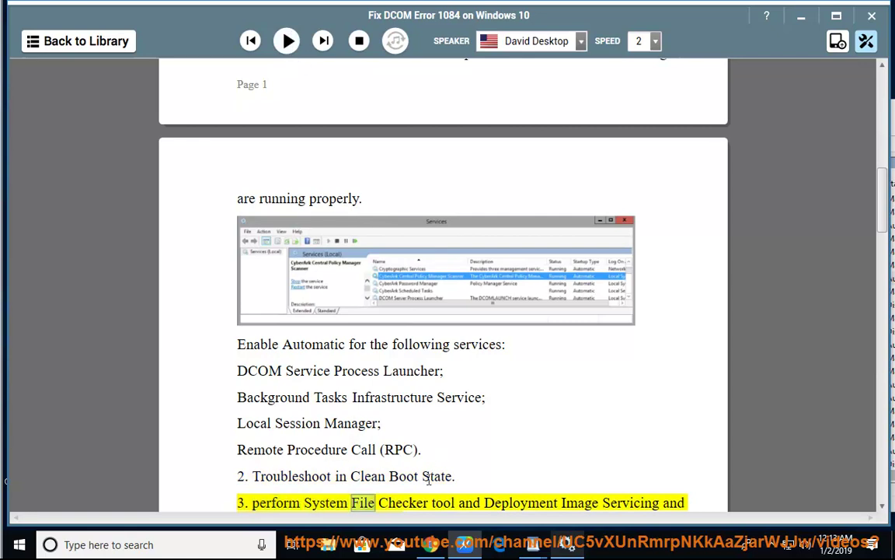
pyautogui.moveTo(456, 476); pyautogui.dragTo(320, 449)
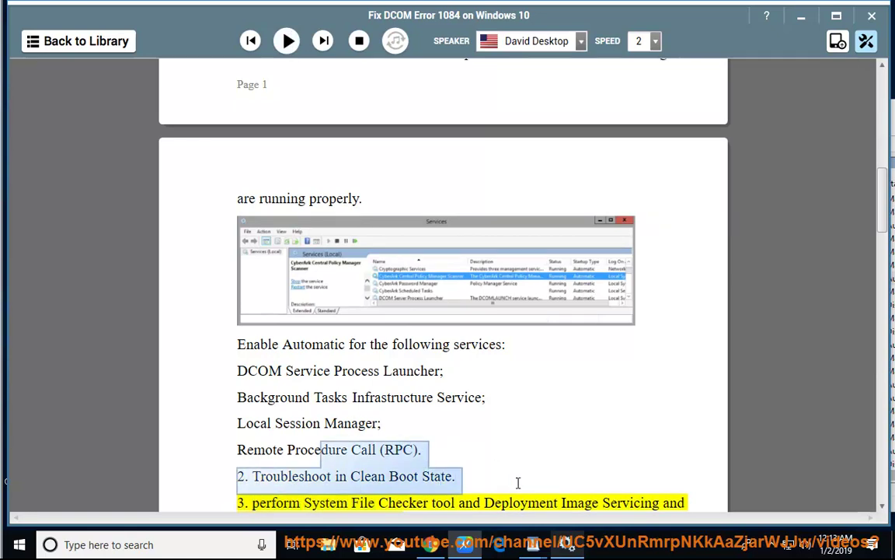
pyautogui.moveTo(462, 475); pyautogui.dragTo(368, 480)
# Step: Review Task Manager's startup apps, select VMware Tools Core Service, and close Task Manager
pyautogui.rightClick(626, 550)
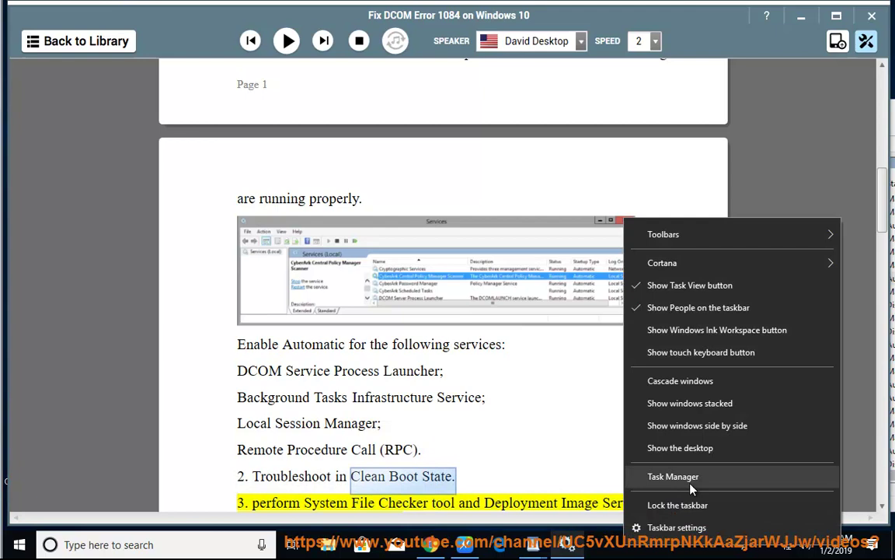
pyautogui.click(634, 478)
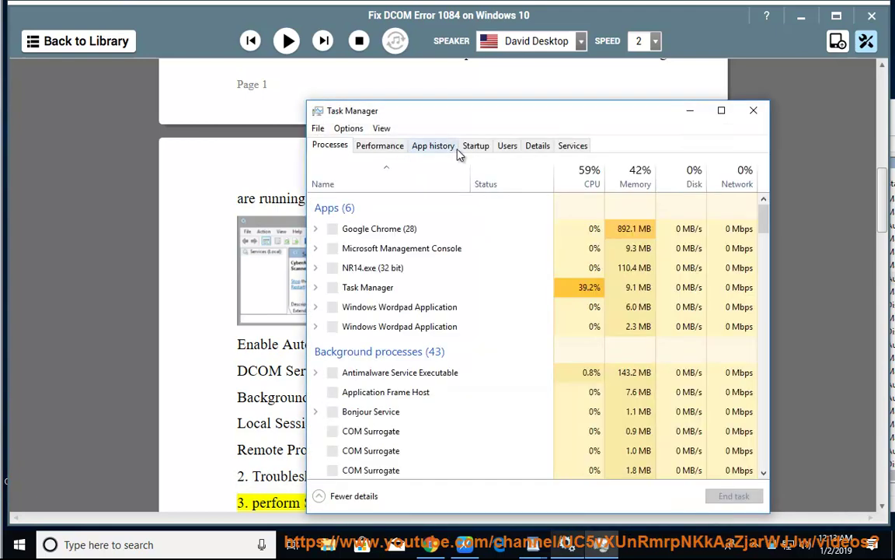
pyautogui.click(476, 147)
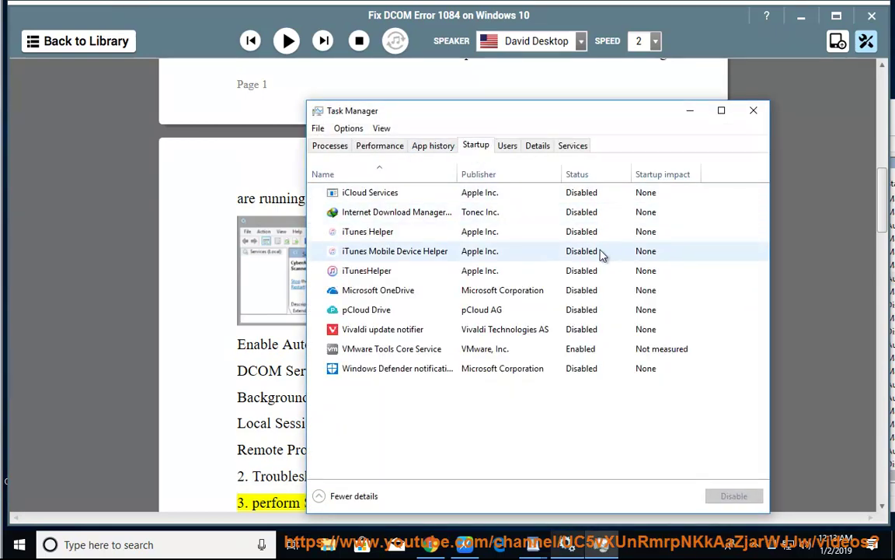
pyautogui.click(594, 349)
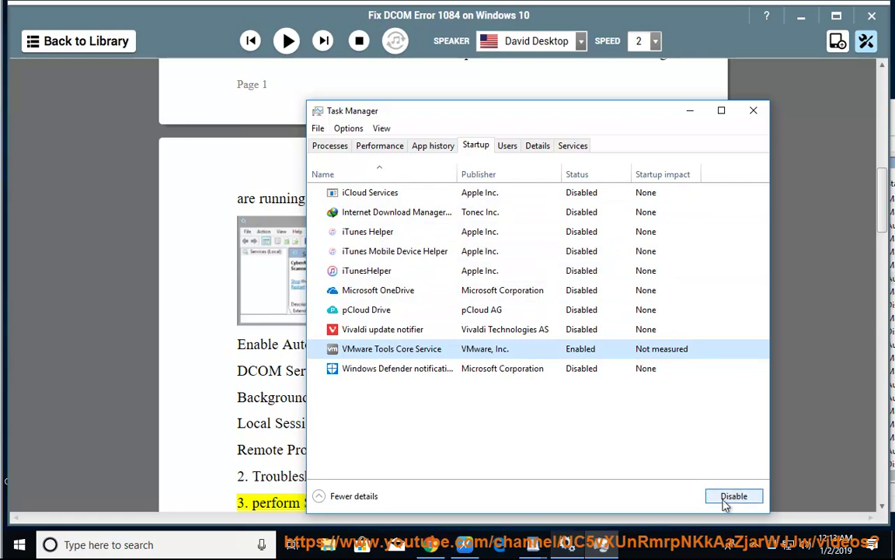
pyautogui.click(753, 111)
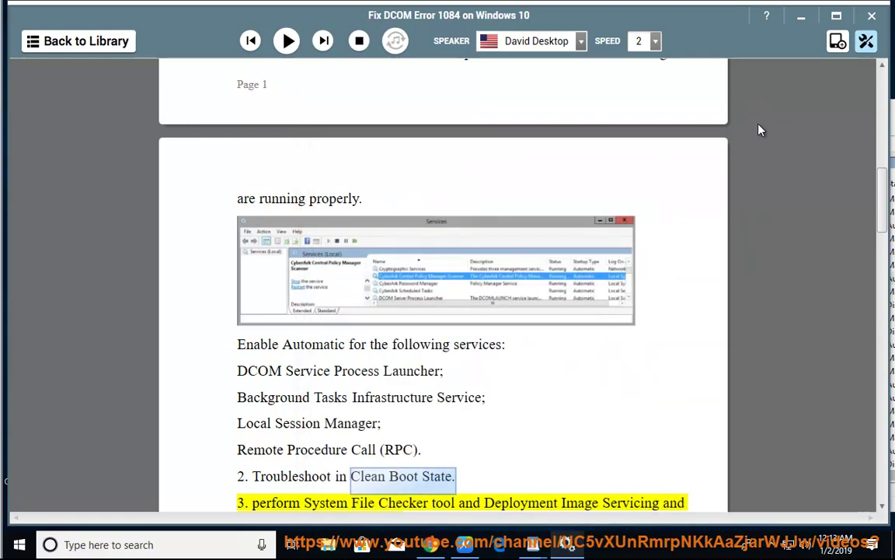
pyautogui.press('super+r')
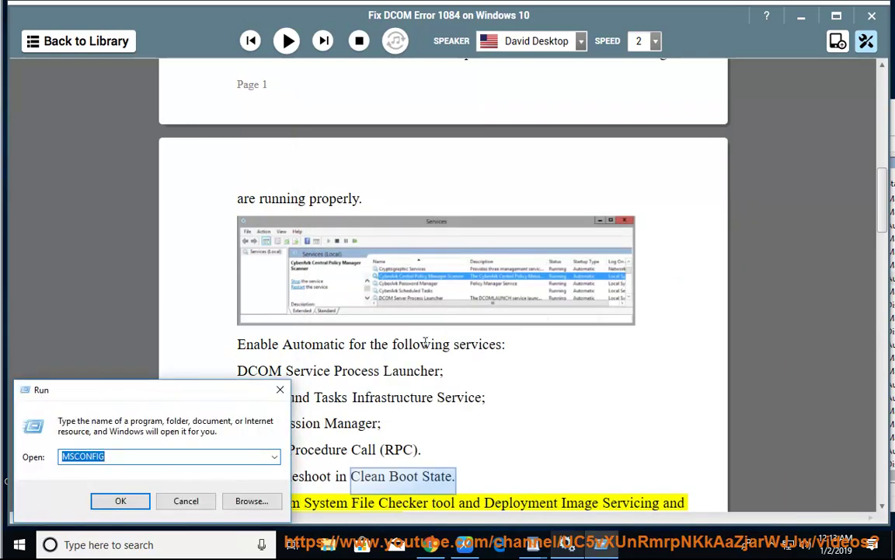
pyautogui.click(147, 500)
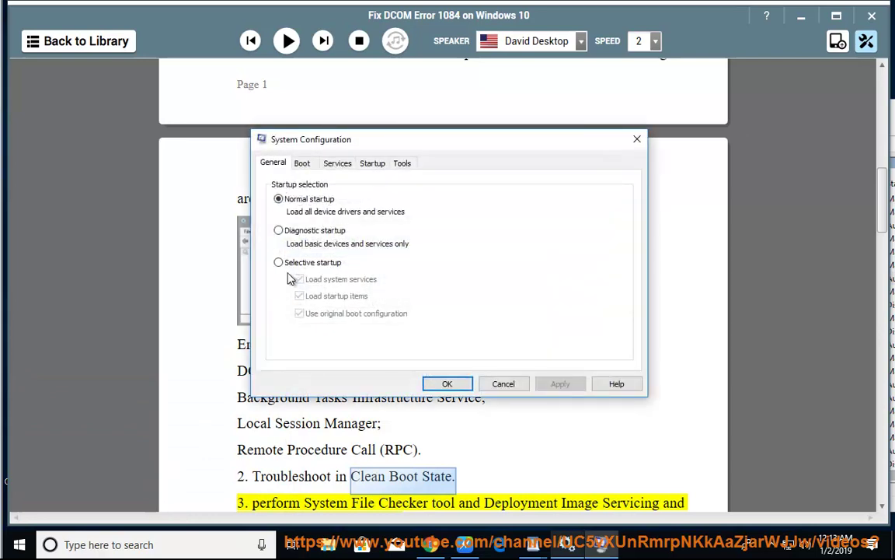
pyautogui.click(291, 267)
pyautogui.click(341, 165)
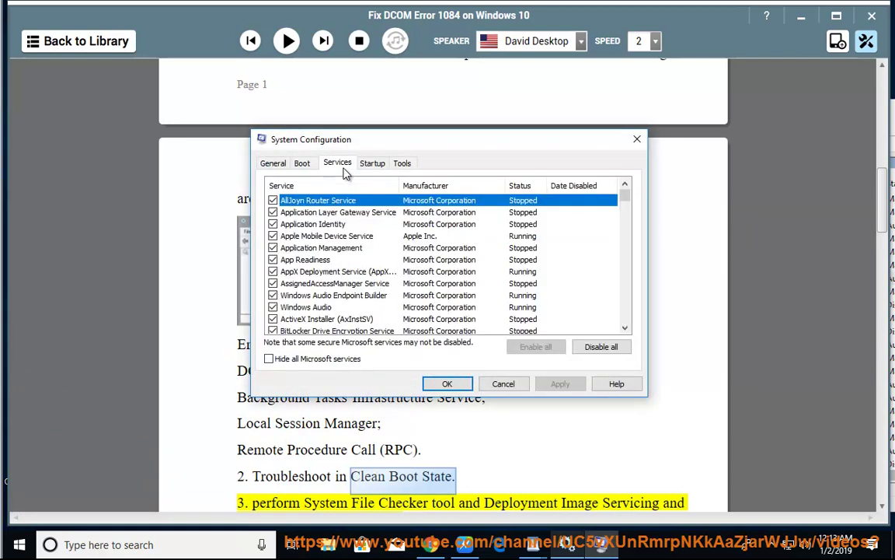
pyautogui.click(304, 358)
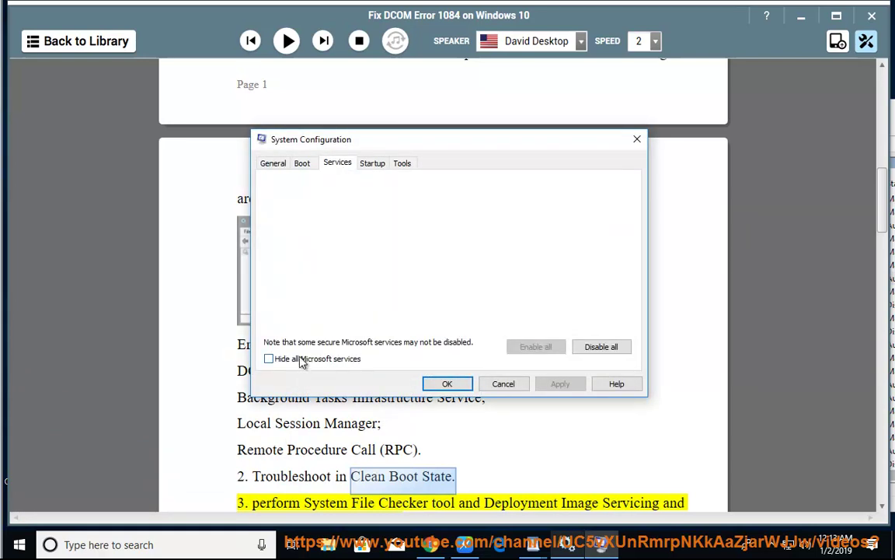
pyautogui.click(503, 383)
pyautogui.click(502, 424)
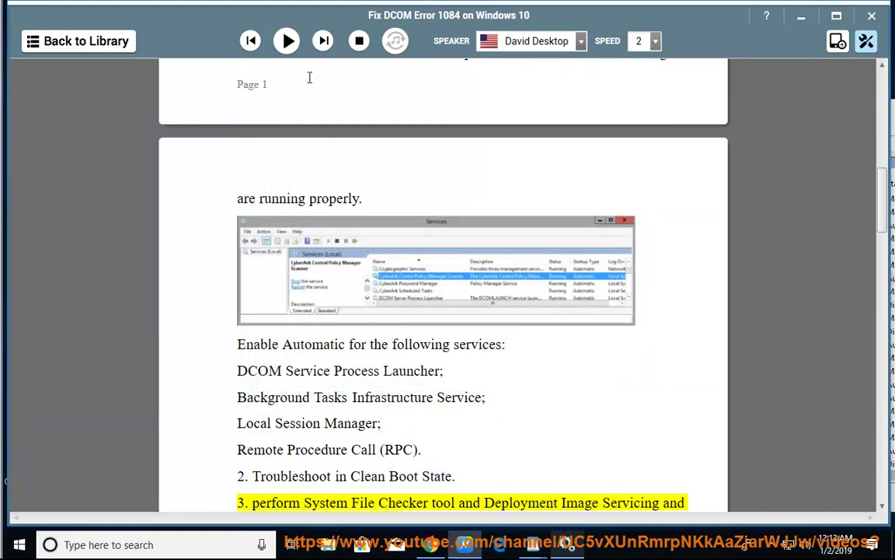
# Step: Resume the read-aloud and open an administrator Command Prompt, moved to the right side
pyautogui.click(287, 42)
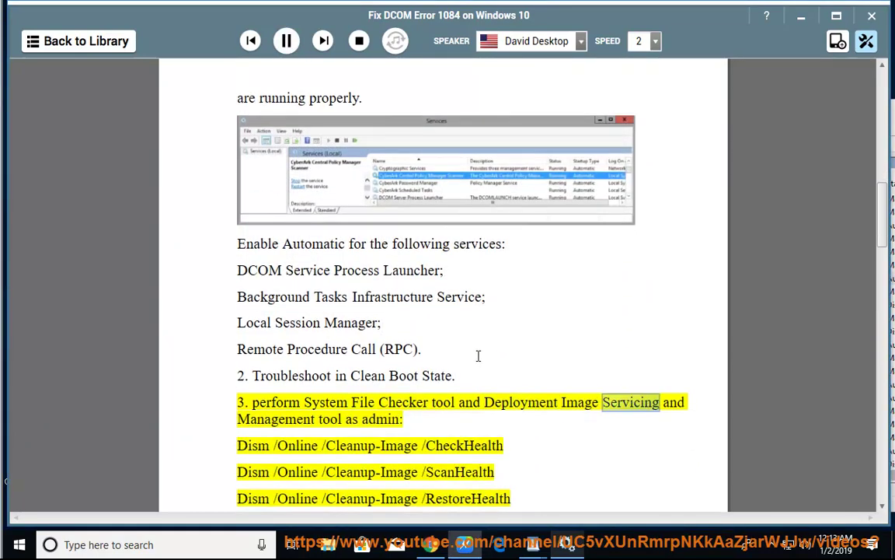
pyautogui.click(136, 544)
pyautogui.write('cmd')
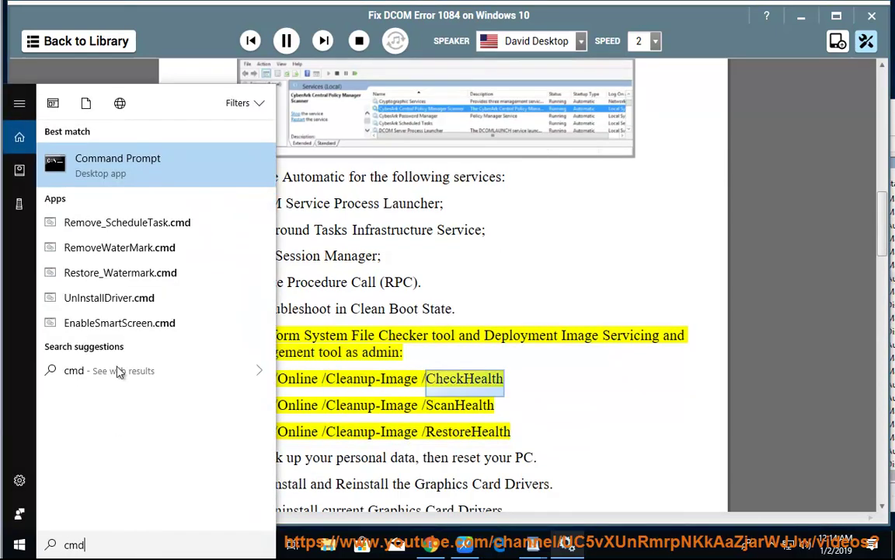
pyautogui.rightClick(132, 162)
pyautogui.click(155, 179)
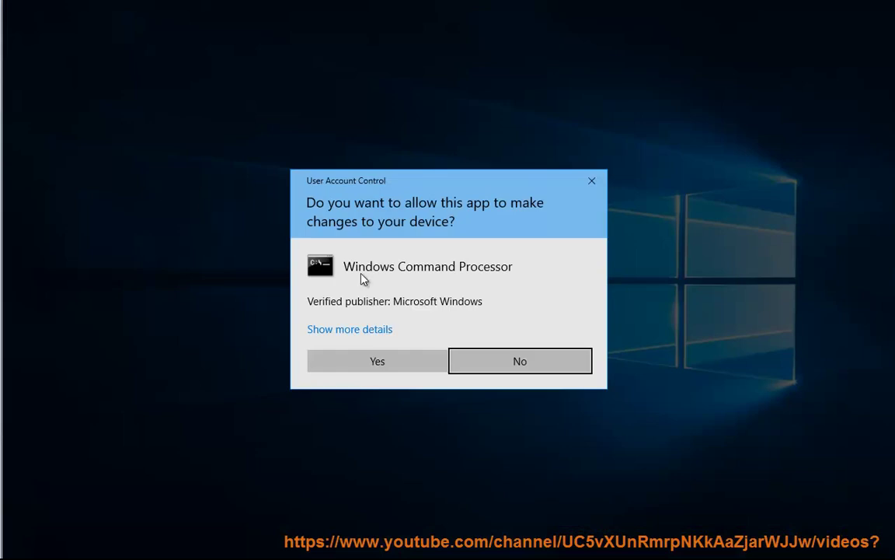
pyautogui.click(367, 363)
pyautogui.moveTo(303, 68); pyautogui.dragTo(800, 104)
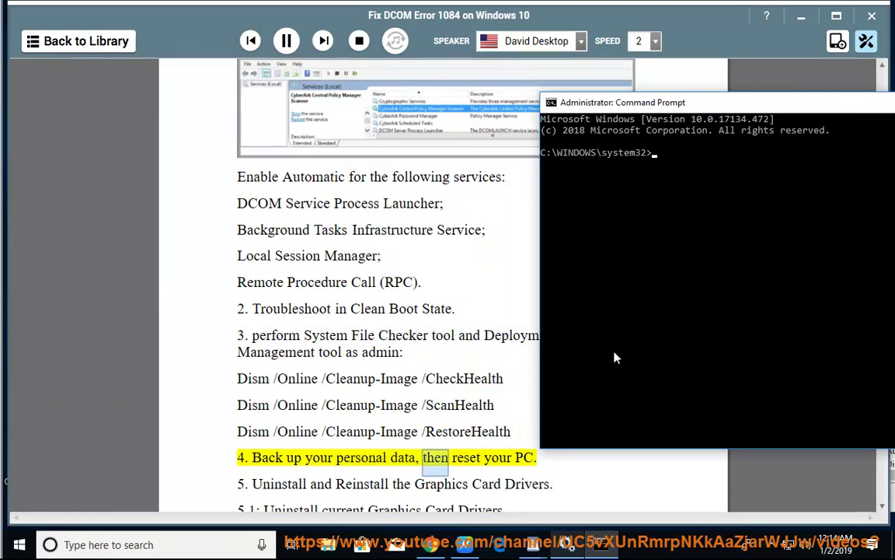
pyautogui.click(412, 229)
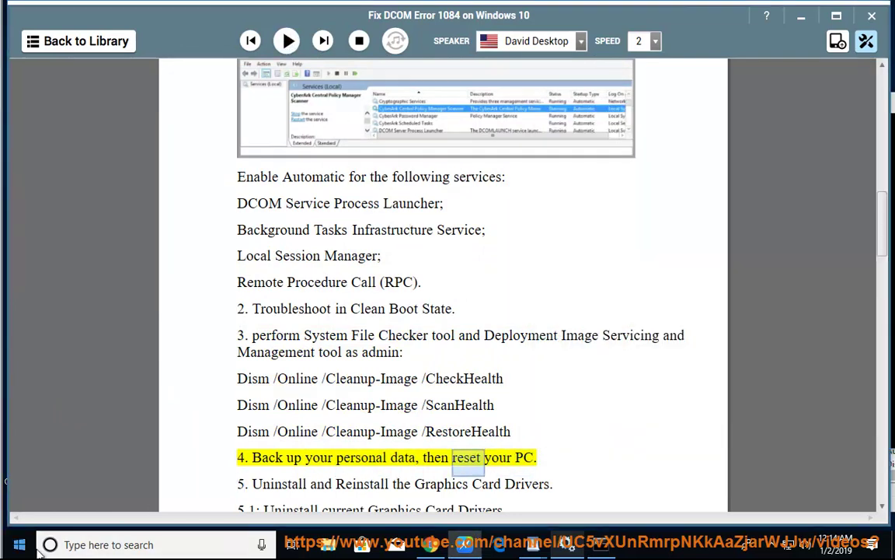
pyautogui.press('super')
pyautogui.click(20, 480)
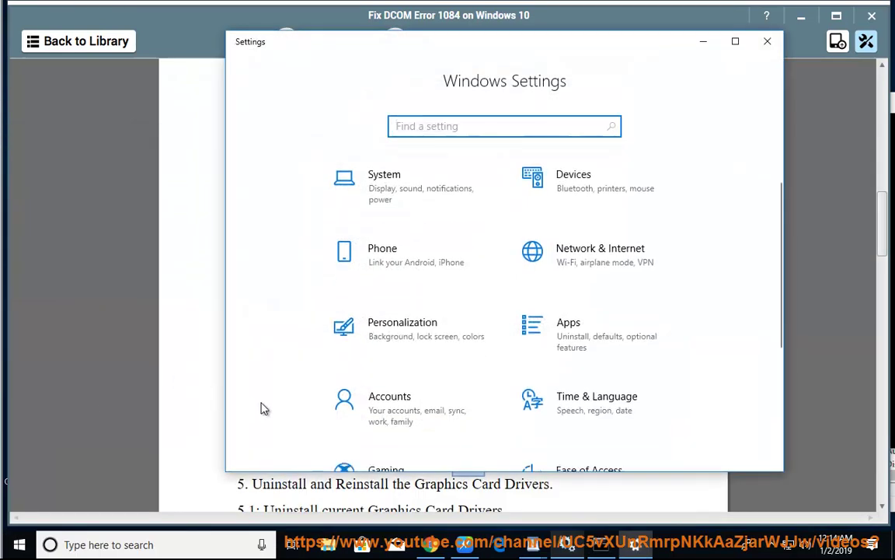
pyautogui.scroll(-3, 259, 407)
pyautogui.click(365, 422)
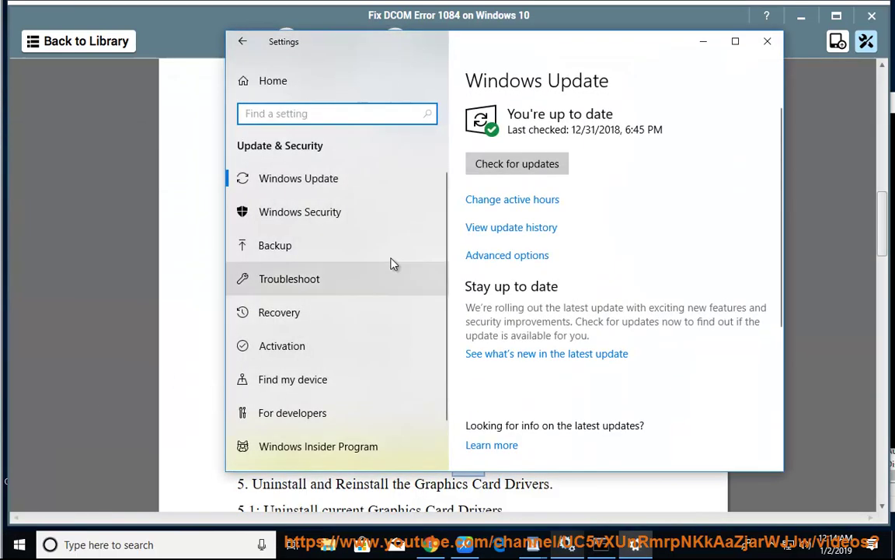
pyautogui.click(303, 315)
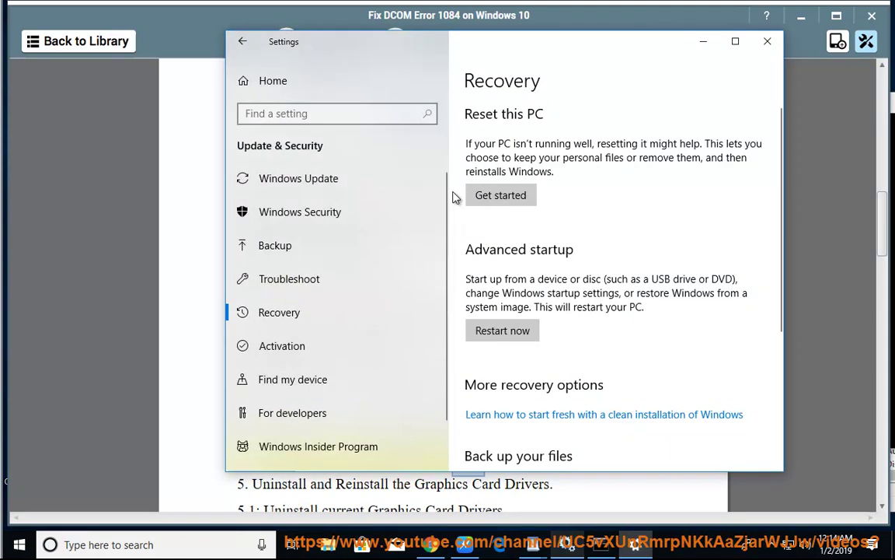
pyautogui.click(772, 45)
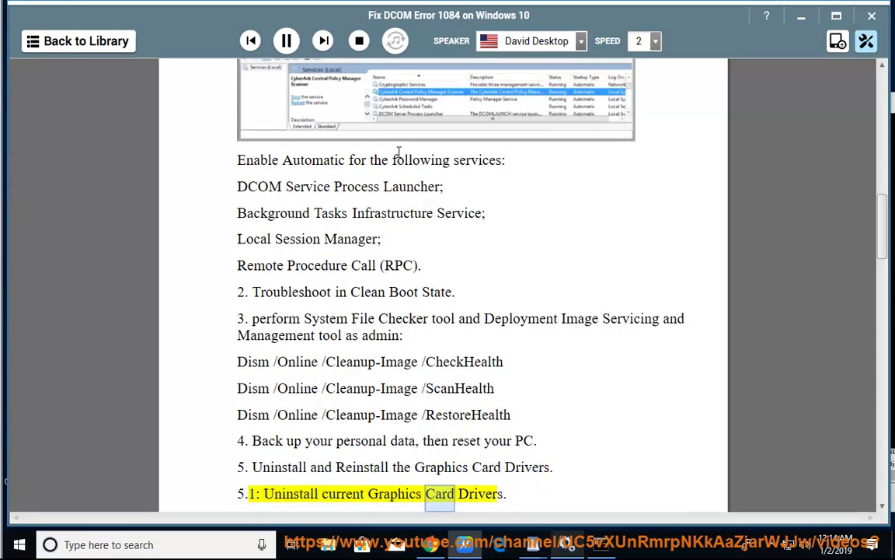
# Step: Open Device Manager via the 'DEV' search and move it to the right side
pyautogui.click(148, 544)
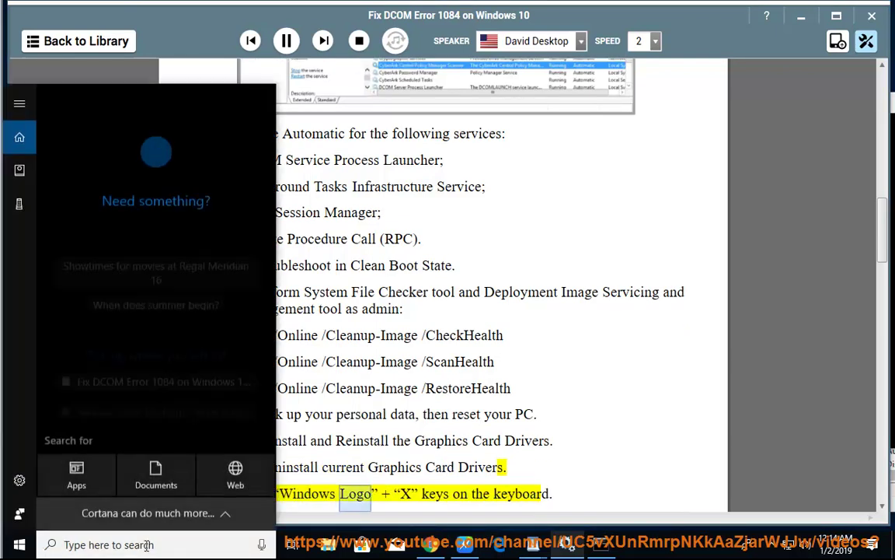
pyautogui.write('DEV')
pyautogui.click(195, 145)
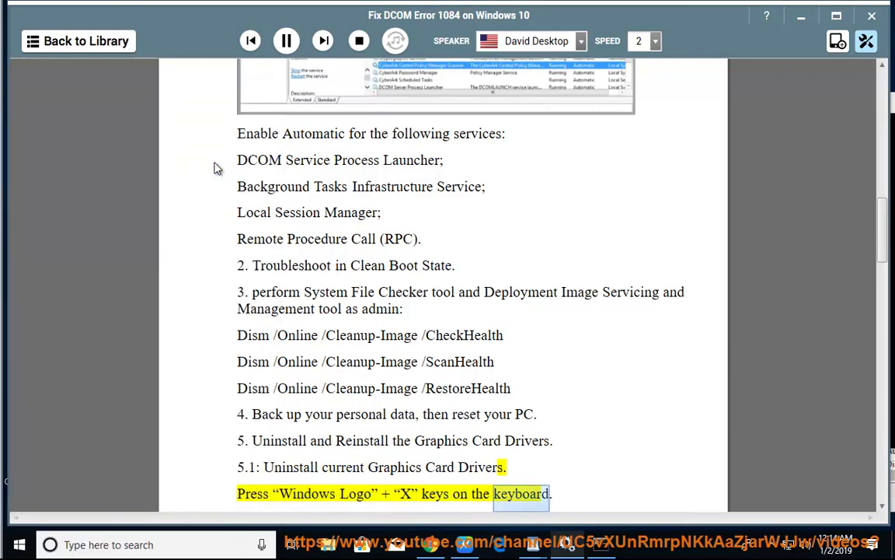
pyautogui.moveTo(296, 47); pyautogui.dragTo(706, 53)
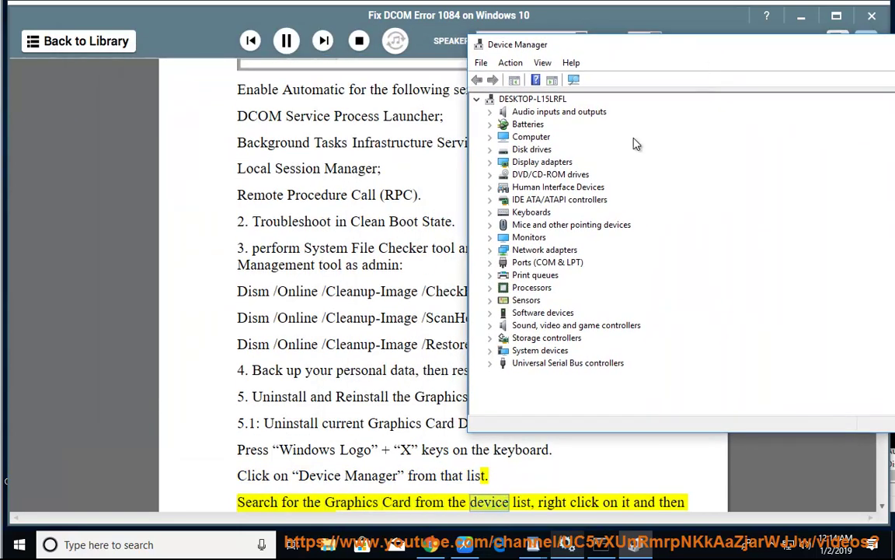
# Step: Expand Display adapters and cancel uninstalling VMware SVGA 3D with driver deletion checked
pyautogui.click(490, 161)
pyautogui.click(536, 174)
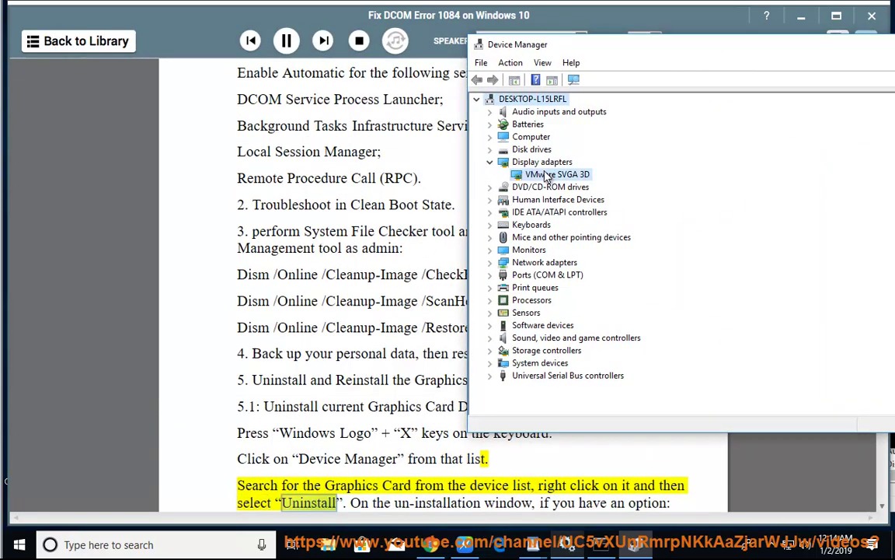
pyautogui.rightClick(549, 175)
pyautogui.click(587, 210)
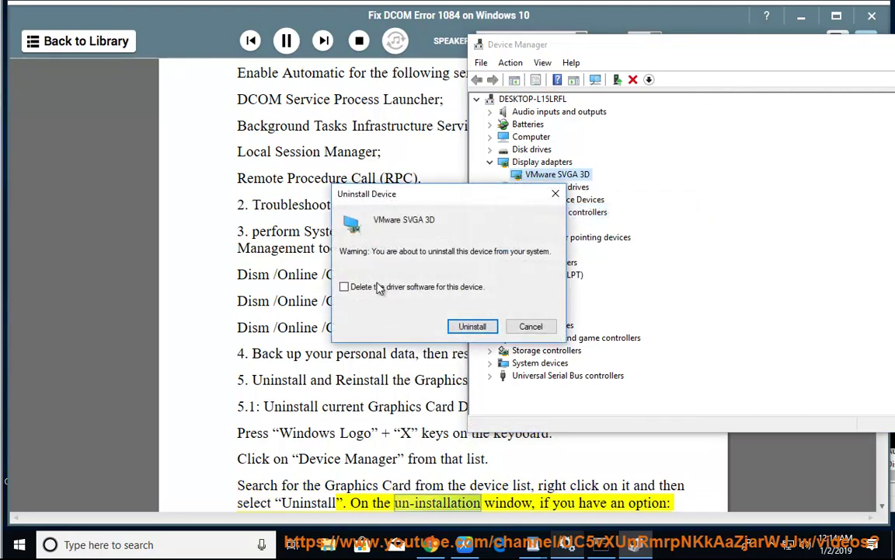
pyautogui.click(344, 287)
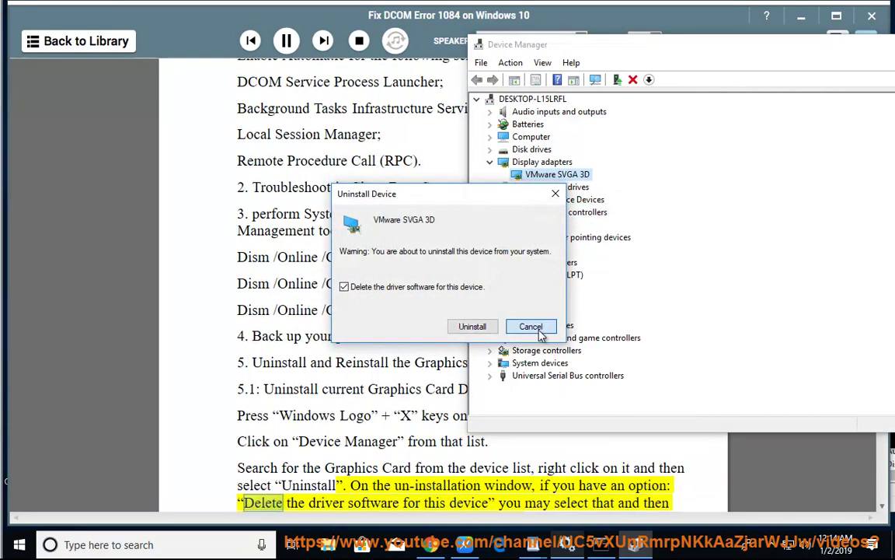
pyautogui.click(531, 326)
pyautogui.moveTo(792, 51); pyautogui.dragTo(589, 53)
# Step: Minimize Device Manager so the article keeps reading aloud
pyautogui.click(720, 45)
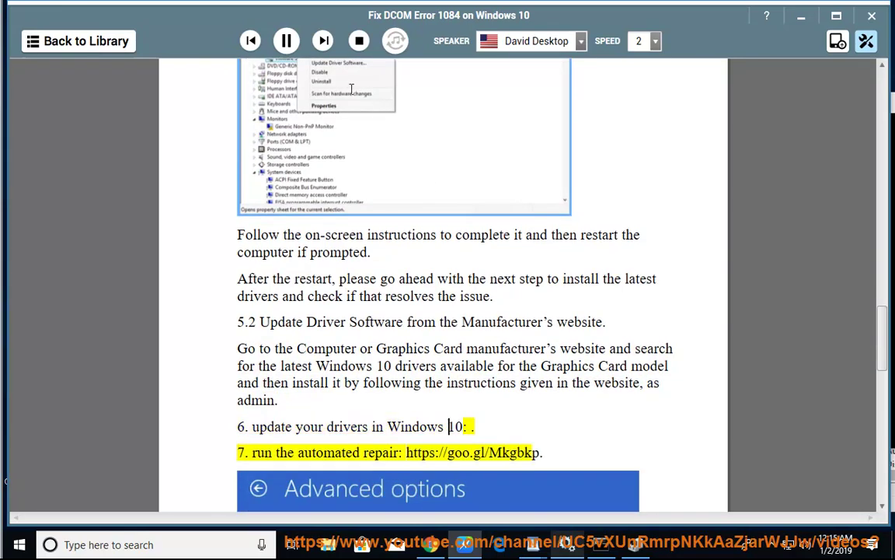
# Step: Pause, move the reading position to step 6's 'Windows', and resume reading aloud
pyautogui.click(286, 40)
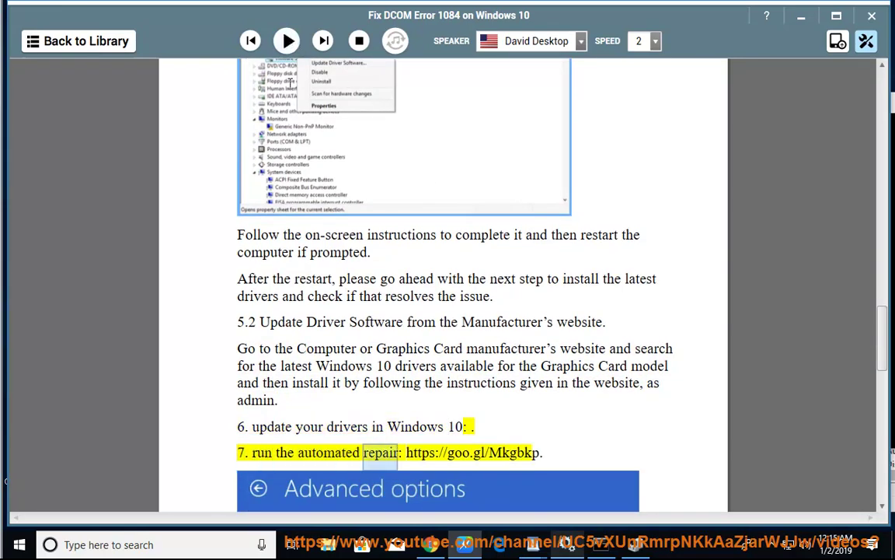
pyautogui.click(404, 427)
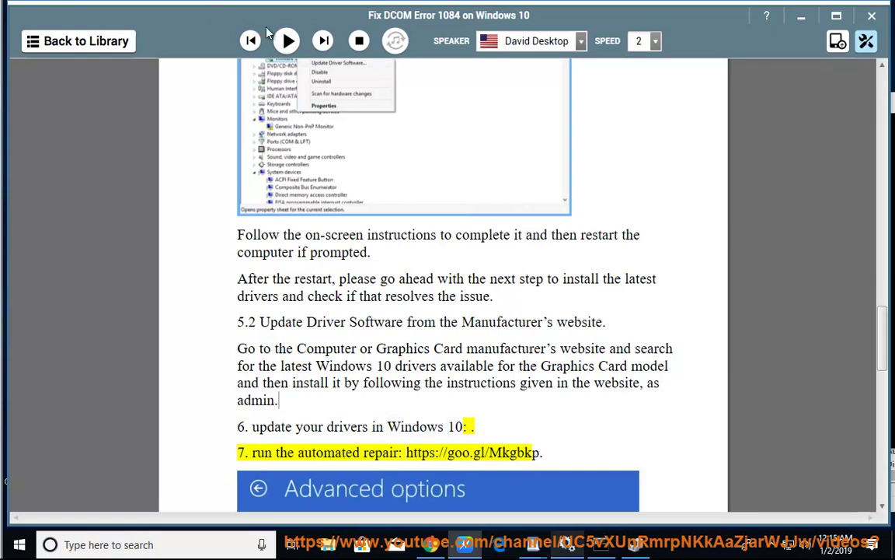
pyautogui.click(286, 41)
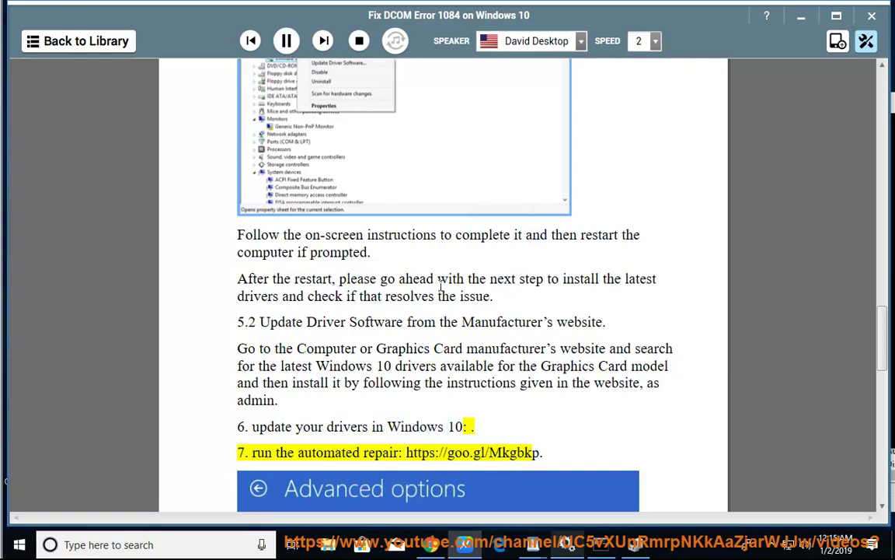